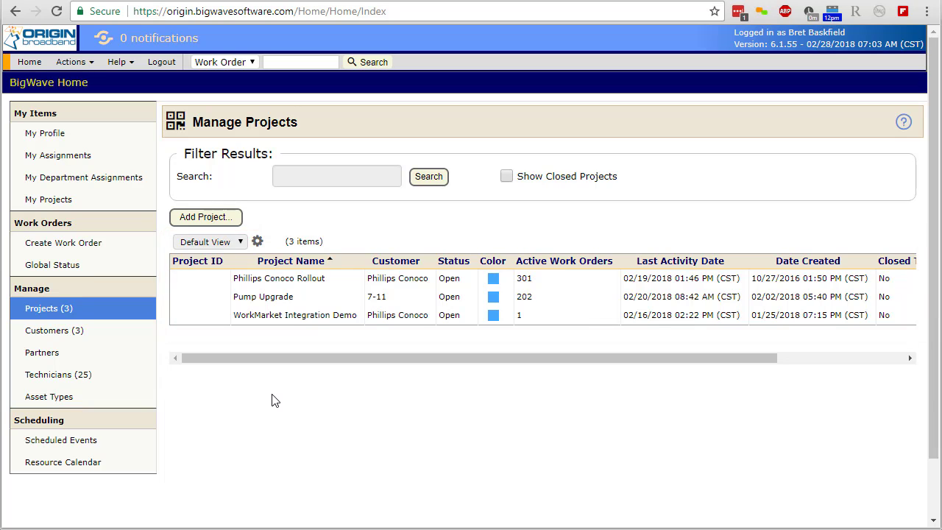
Step: Open the Phillips Conoco Rollout project and sort its work orders by Site ID in descending order
left_click(269, 285)
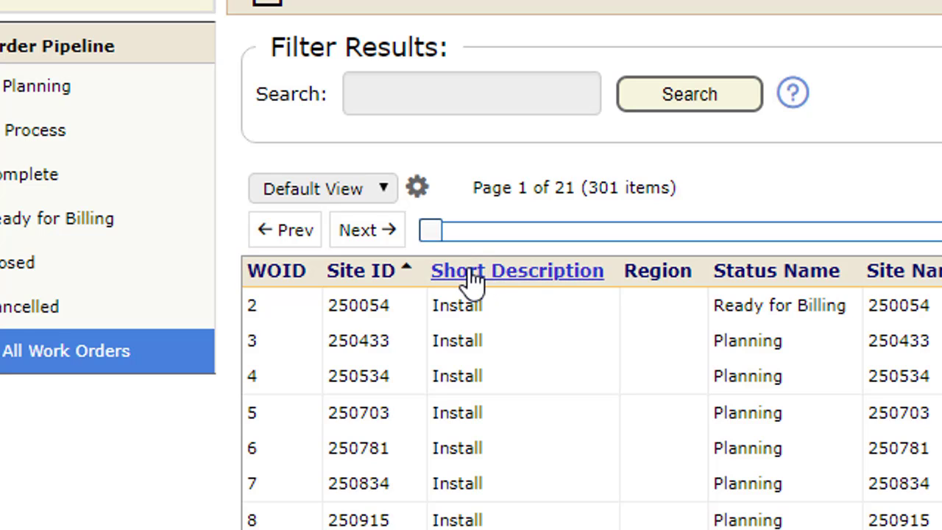
left_click(380, 286)
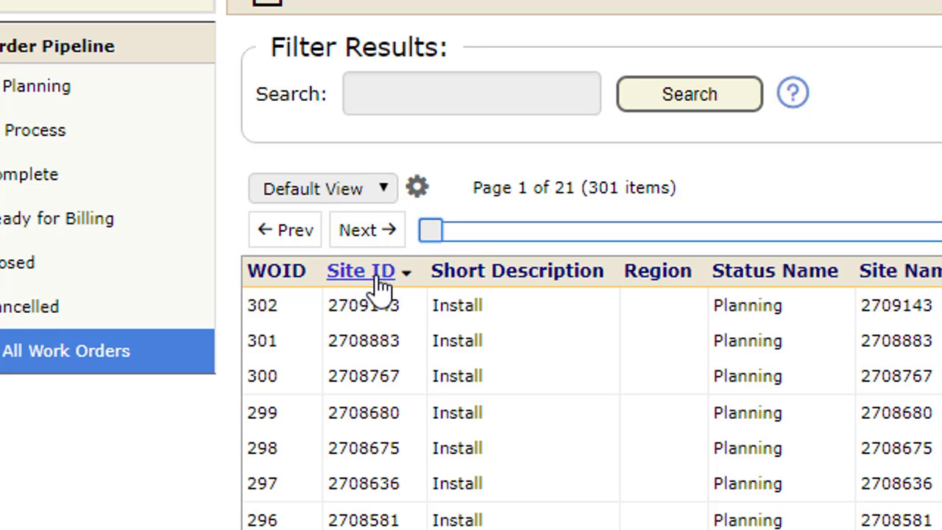
scroll(240, 310, "down", 3)
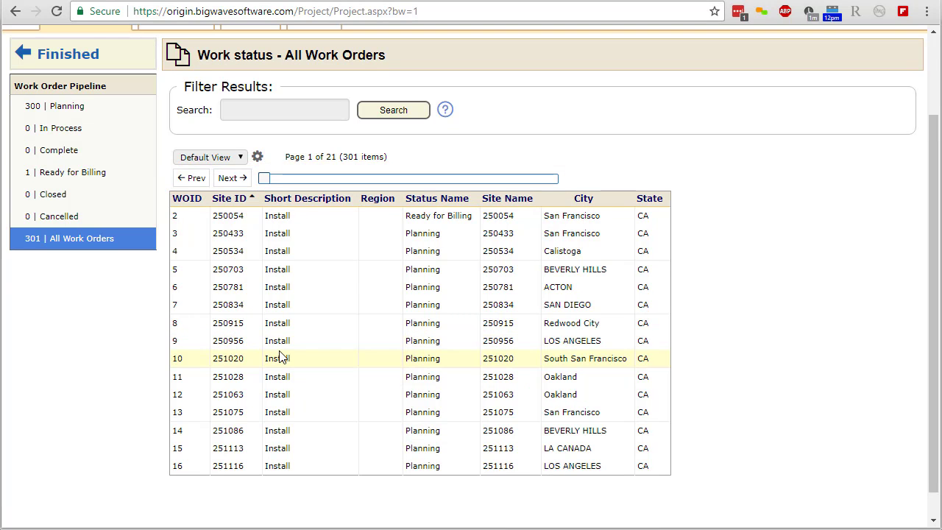
Step: Jump to page 8 of the work order list and page back and forth, ending on page 9
left_click_drag(265, 179, 367, 179)
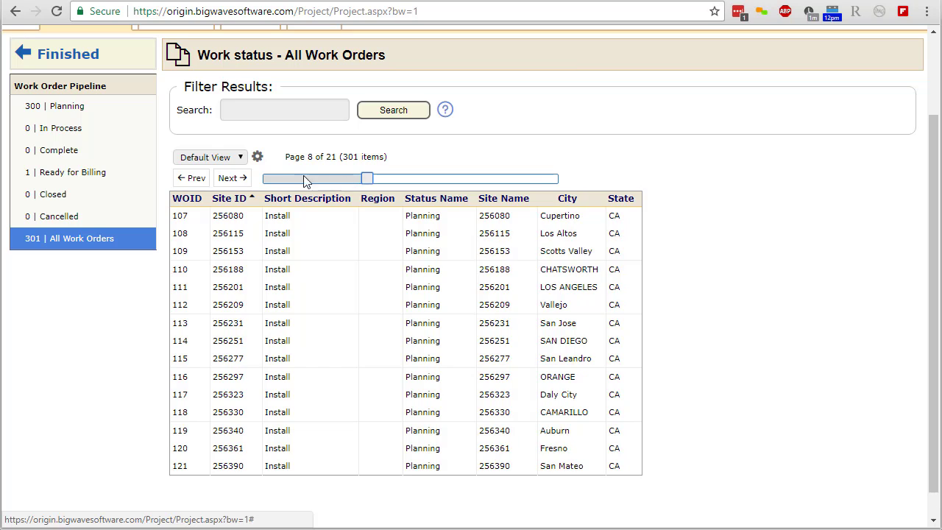
left_click(190, 178)
left_click(242, 180)
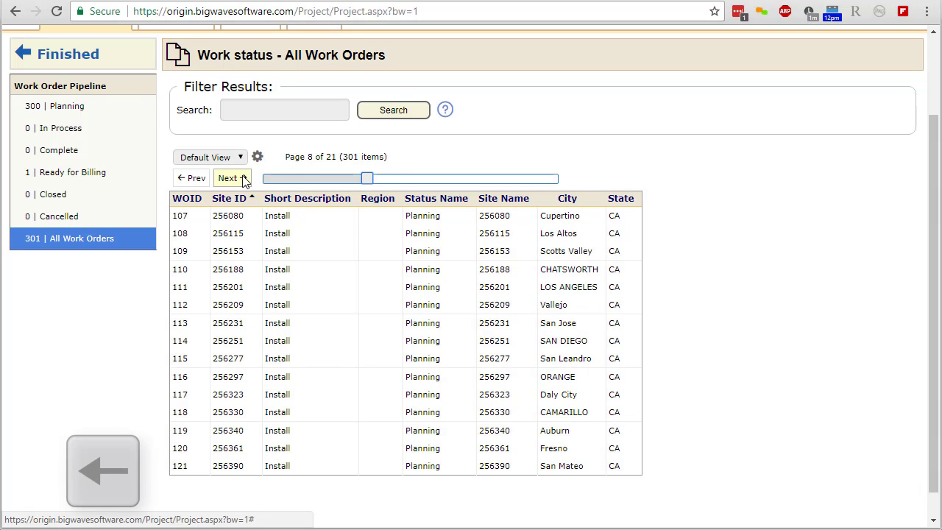
key("Right")
key("Right")
key("Right")
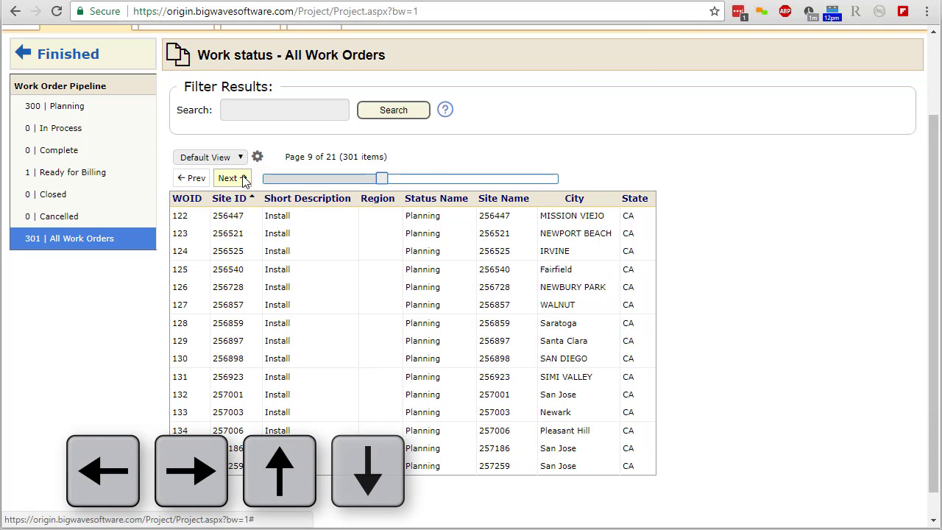
Step: Export the Default View of all work orders to an Excel file and open the downloaded file
left_click(257, 159)
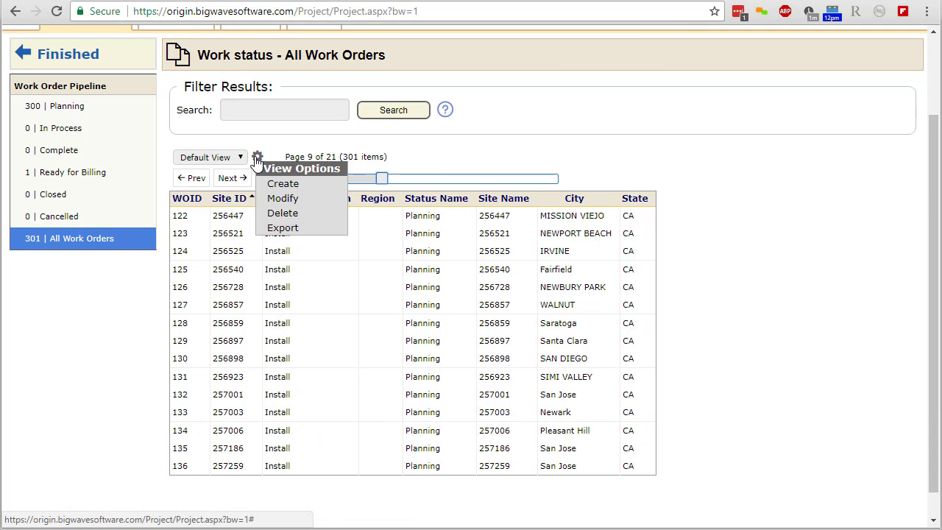
left_click(272, 229)
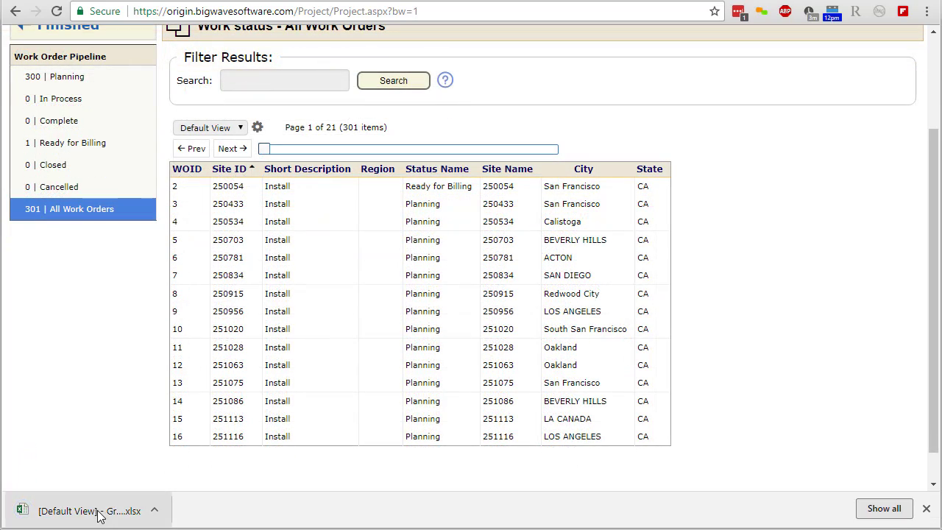
left_click(96, 513)
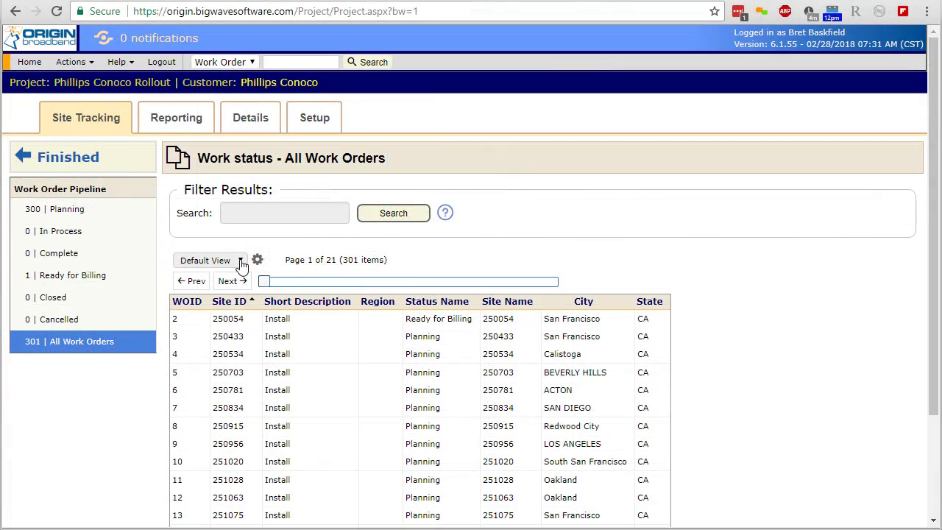
Step: Start a new view named Shipping and include the Site ID and WOID fields
left_click(241, 262)
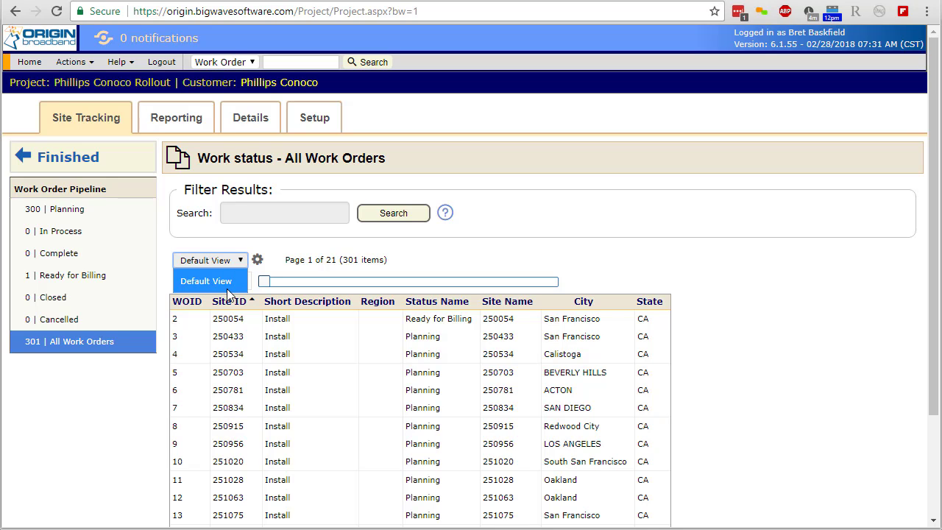
left_click(241, 262)
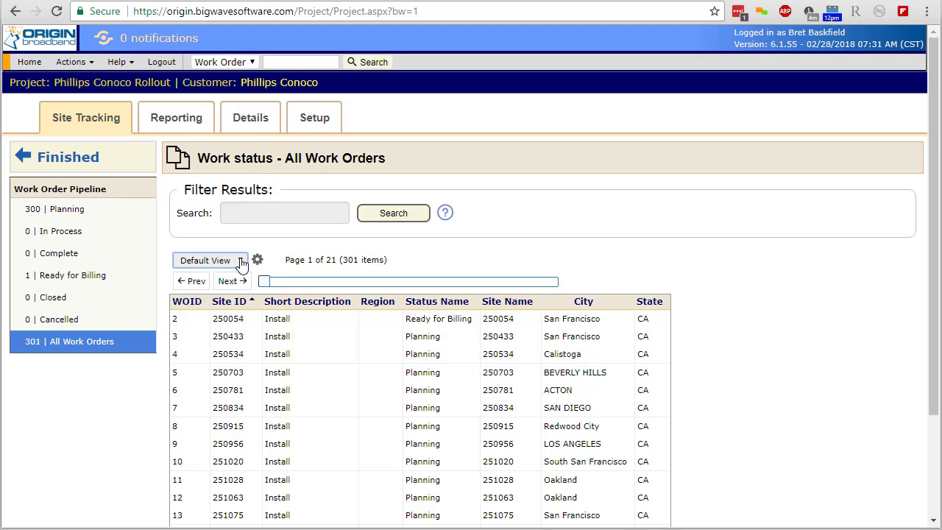
left_click(256, 260)
left_click(268, 287)
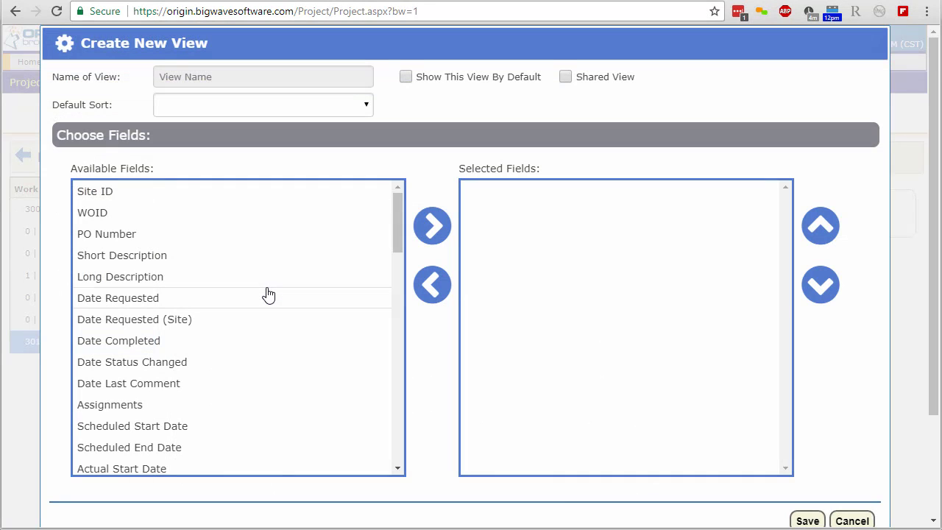
type("Shipping")
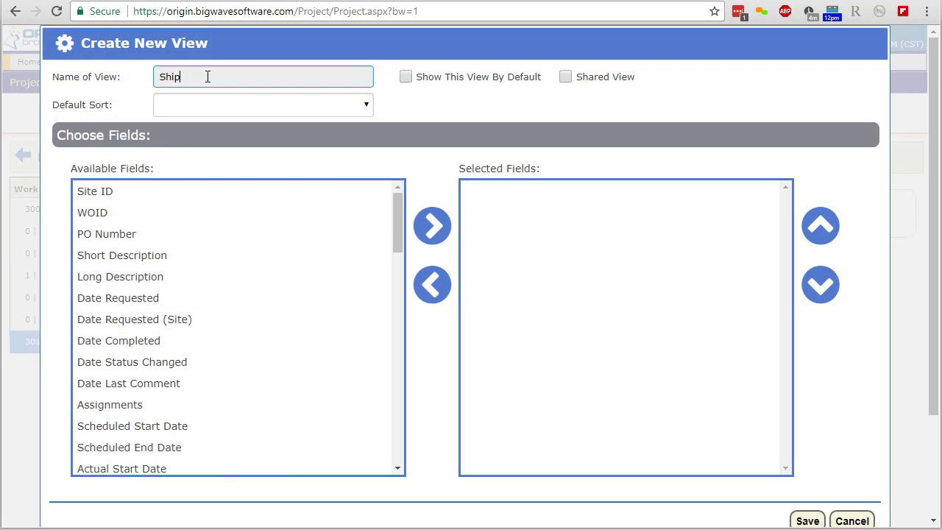
left_click(221, 193)
left_click(435, 236)
left_click(435, 236)
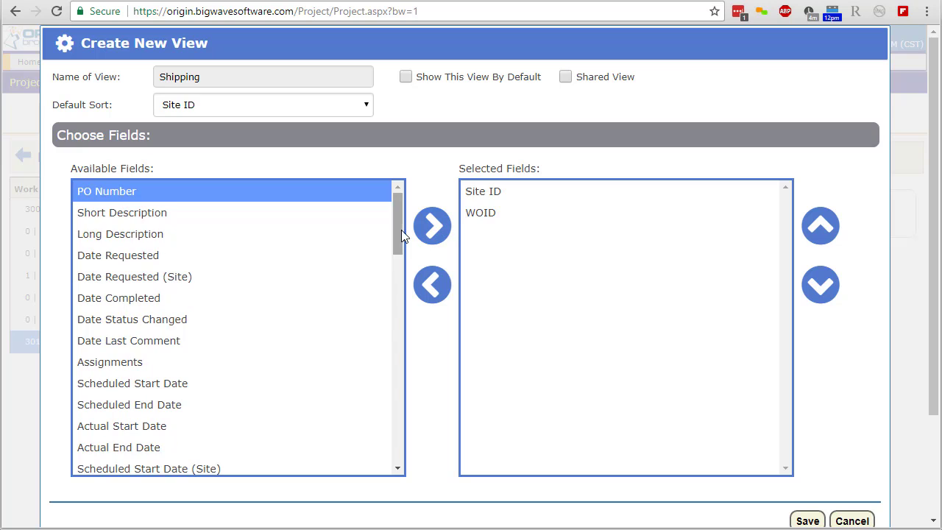
Step: Add the Tracking # Outbound and Tracking # Inbound fields to the Shipping view and save it
left_click_drag(399, 230, 387, 449)
left_click(316, 443)
left_click(437, 241)
left_click(438, 241)
left_click(805, 522)
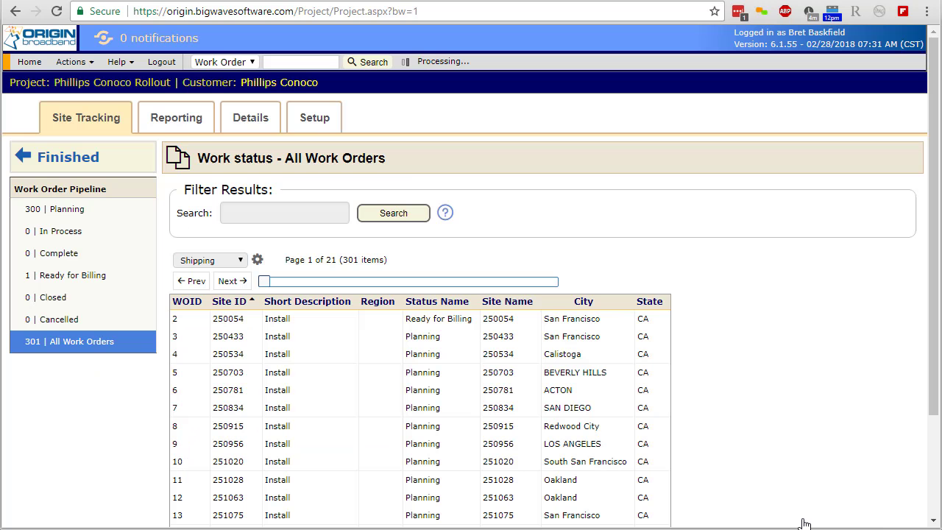
Step: Start a new view named Pump Information and include the Site ID and WOID fields
left_click(258, 260)
left_click(274, 288)
type("Pump Information")
left_click(221, 191)
double_click(433, 226)
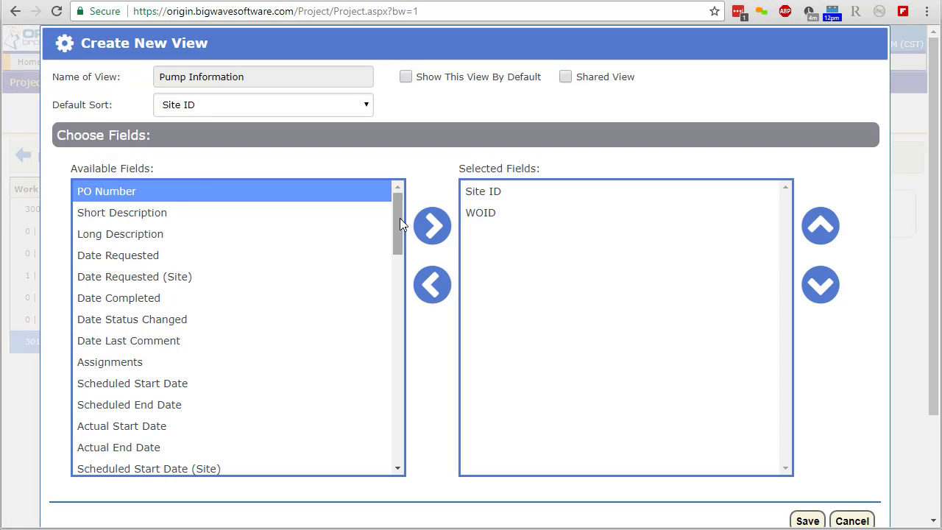
Step: Add Dispensers Make, # Pumps, Dispensers Model #, Gas Hoses, V/R Type, Pump Type and Installation Date to the Pump Information view and save it
left_click_drag(400, 221, 404, 434)
left_click(221, 294)
triple_click(433, 228)
left_click(436, 230)
left_click(436, 230)
left_click(436, 230)
left_click(436, 230)
left_click(808, 521)
Step: Display the work orders in the Shipping view, then return to the Default View
left_click(263, 263)
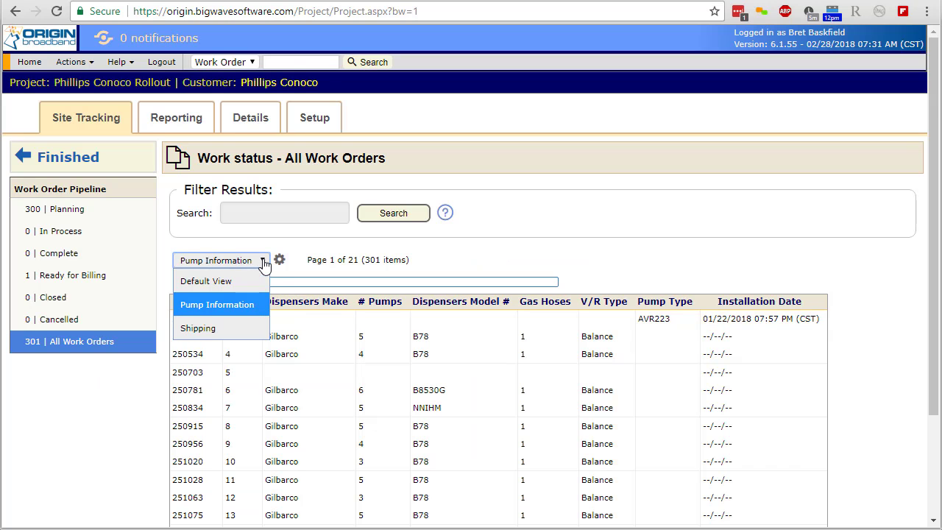
left_click(254, 330)
left_click(263, 261)
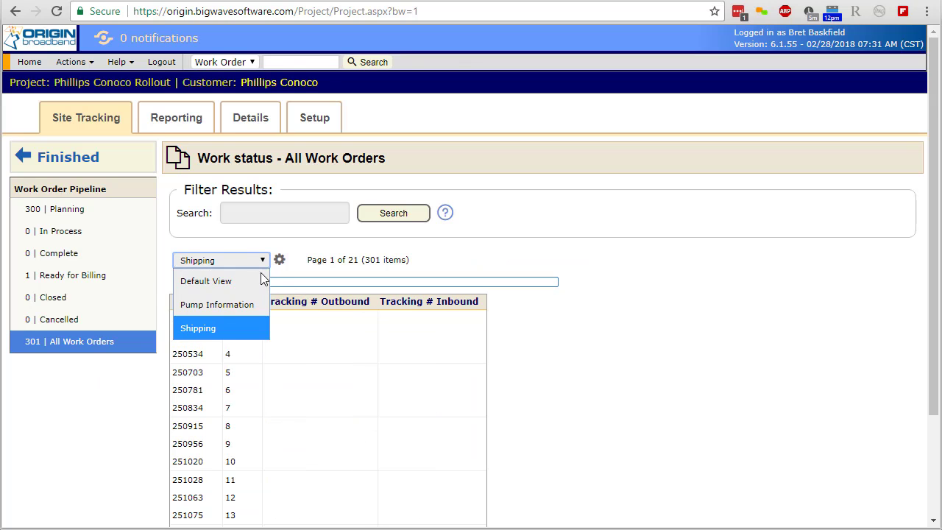
left_click(264, 282)
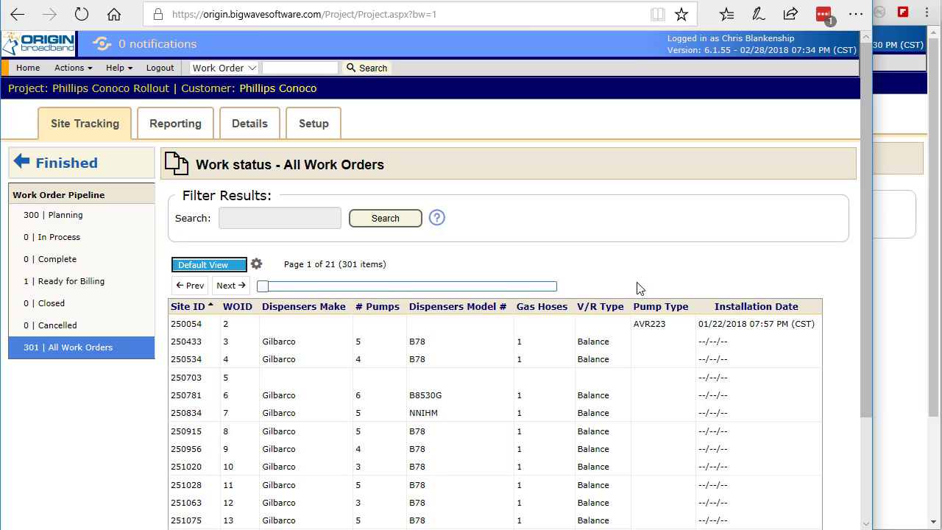
Step: Switch to the Chrome window and check which views are available for the work order list
left_click(893, 279)
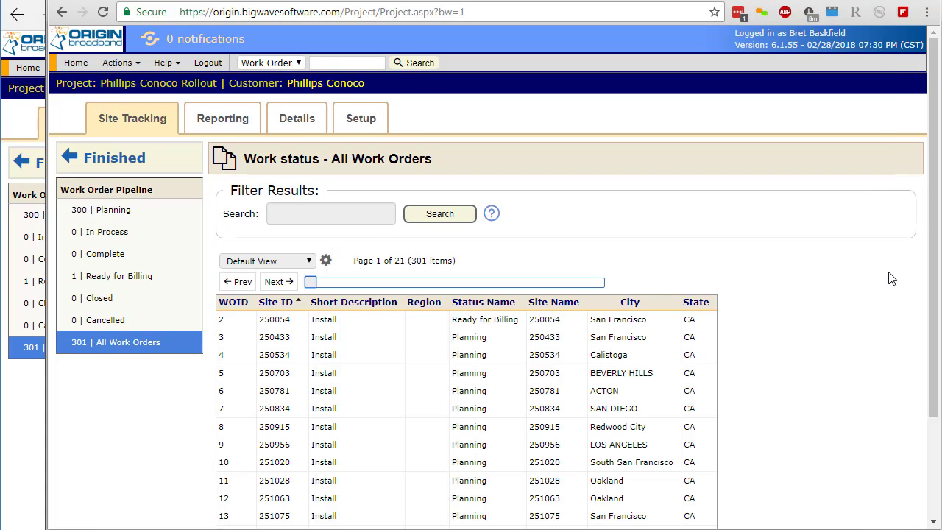
left_click(308, 262)
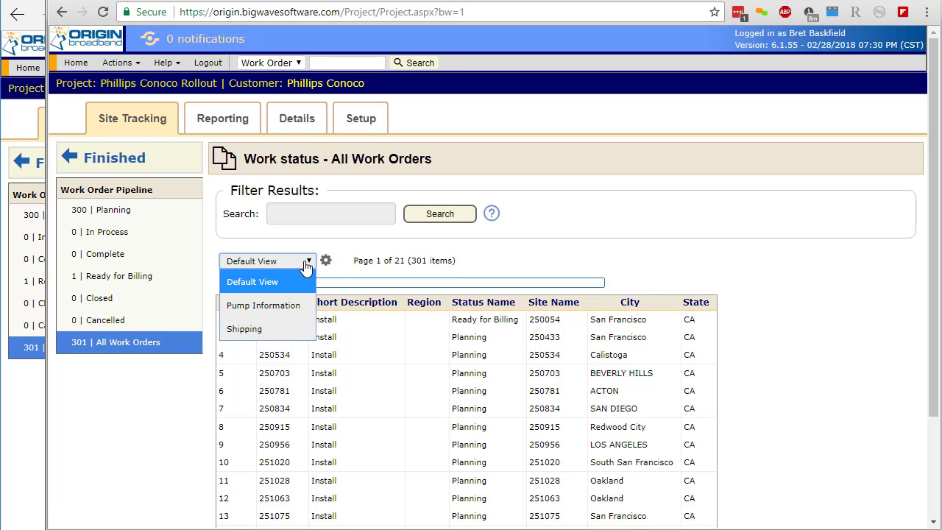
left_click(307, 265)
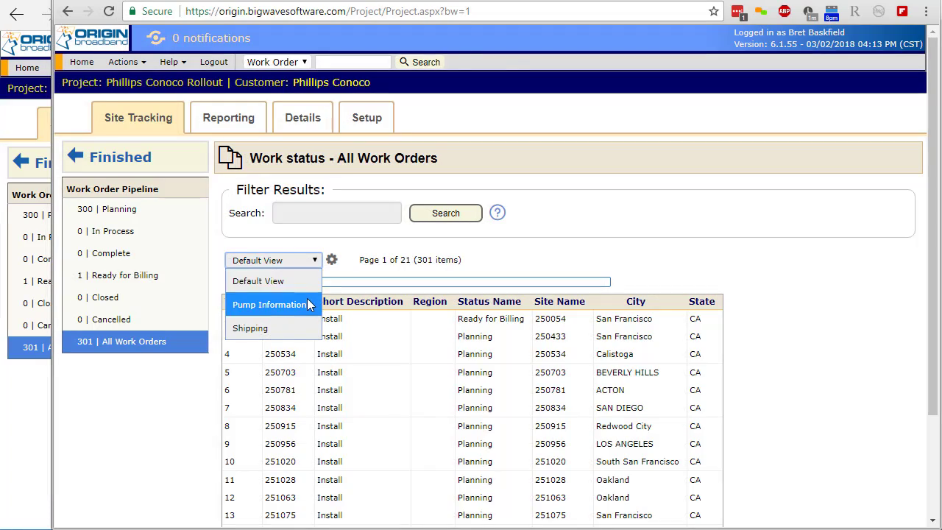
Step: Modify the Pump Information view to make it a shared view and save it
left_click(311, 305)
left_click(331, 260)
left_click(328, 302)
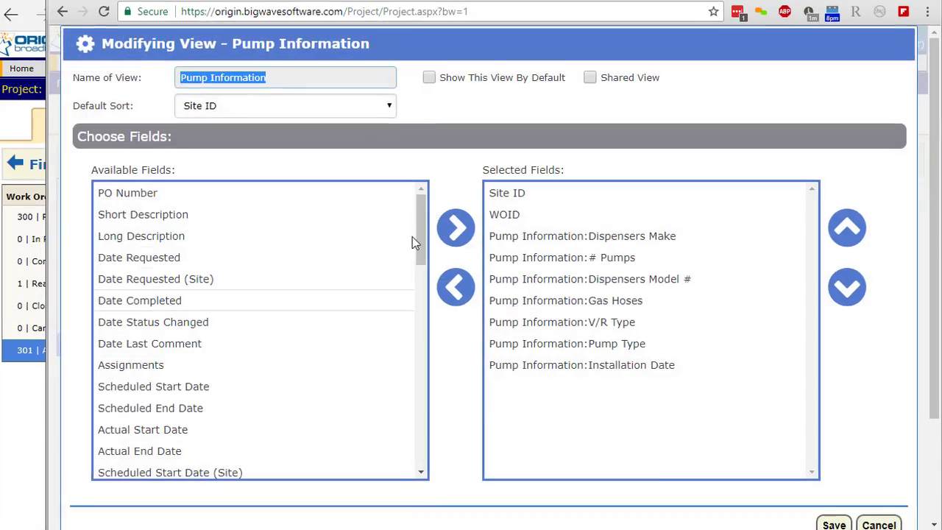
left_click(488, 181)
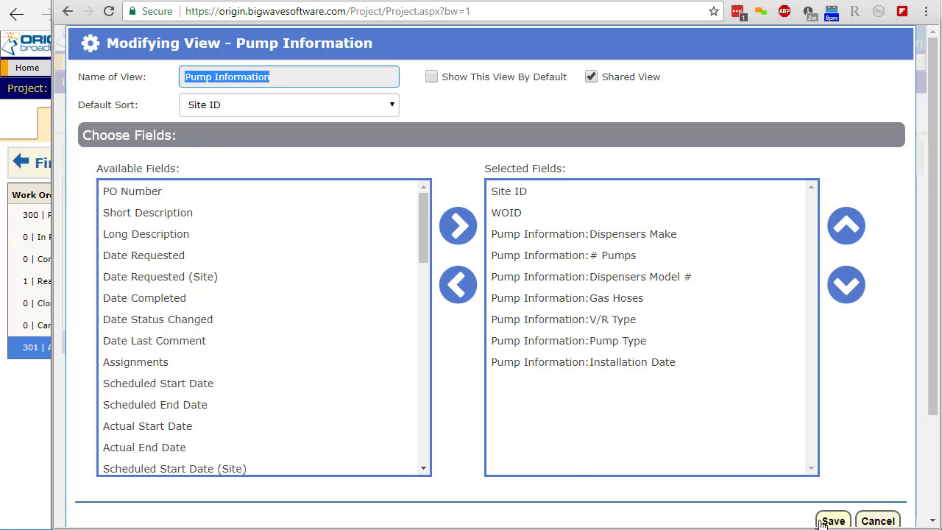
left_click(830, 521)
Step: Switch to the second user's Edge window, refresh the work order page and check the list of available views
left_click(36, 463)
key("F5")
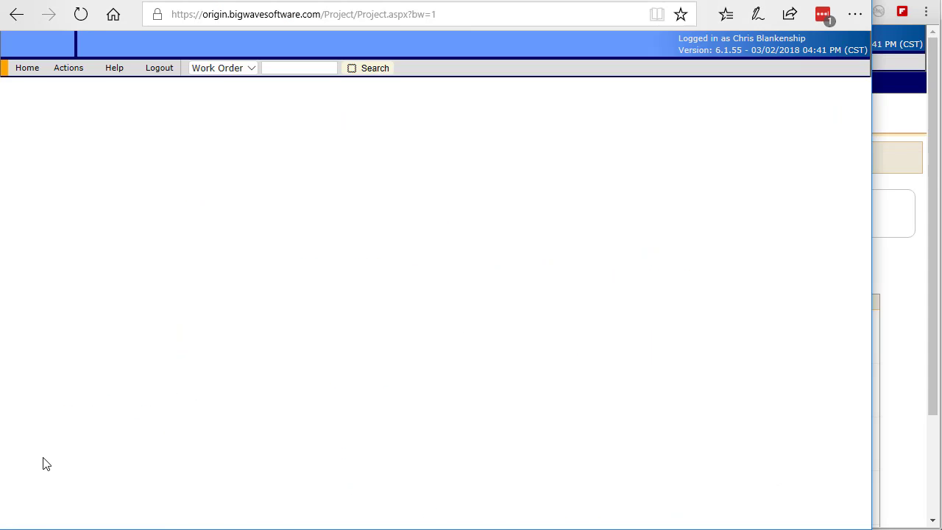
left_click(217, 264)
left_click(220, 275)
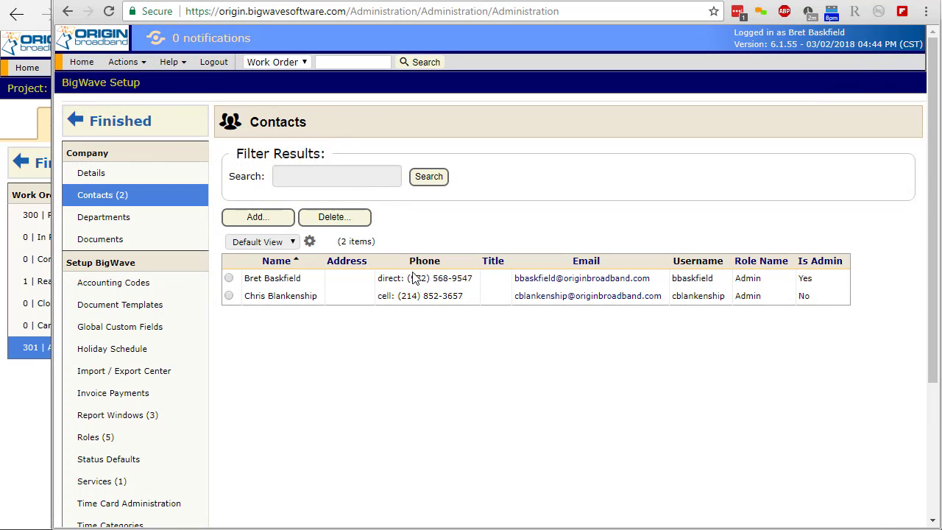
Step: Open the contact record flagged as admin and examine its login role and admin setting
double_click(414, 279)
left_click(548, 88)
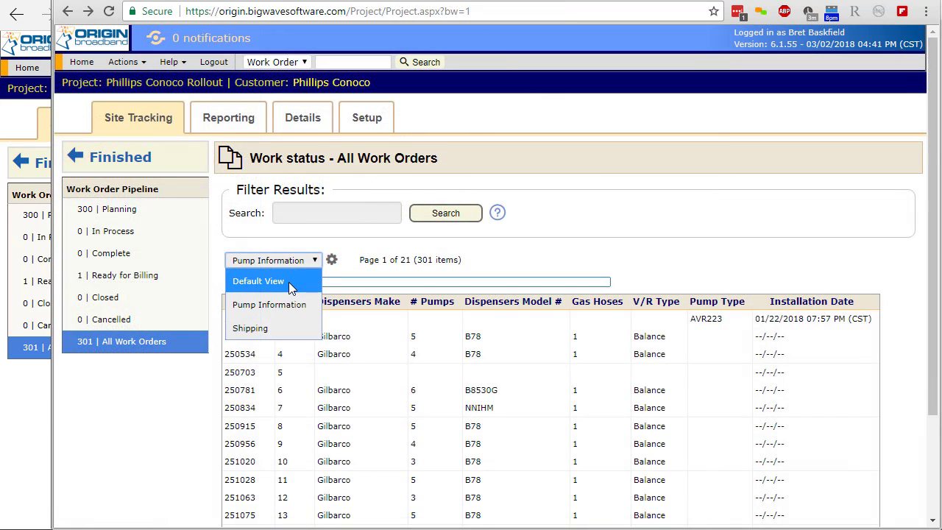
Step: Select the project's Default View, add the Invoice Number field to it and save the view
left_click(258, 281)
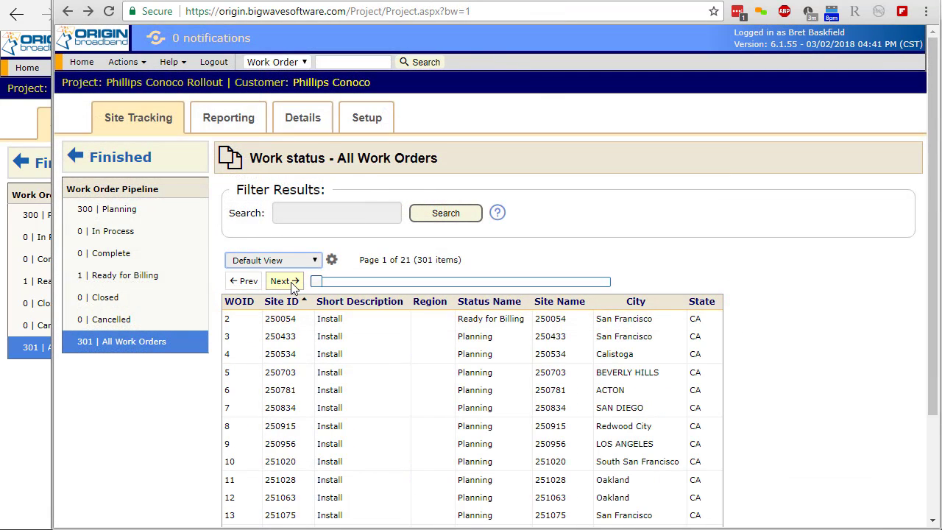
left_click(331, 259)
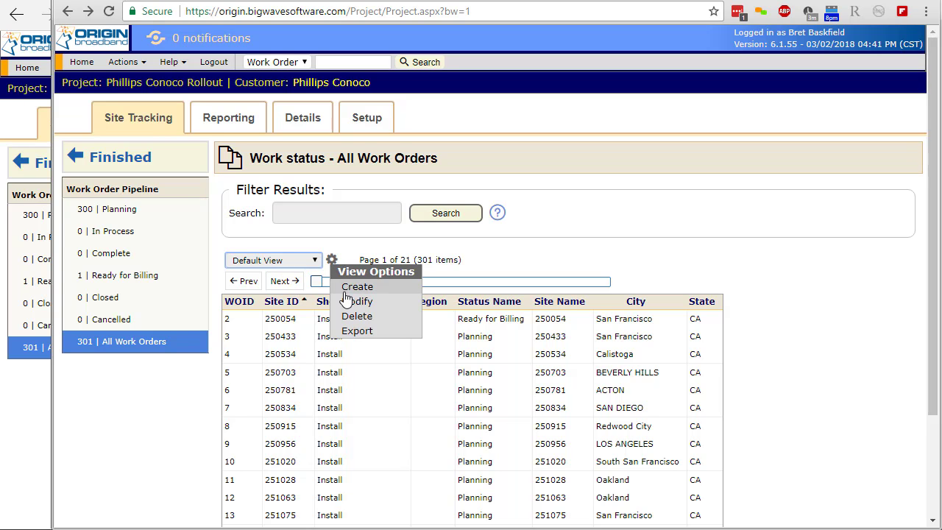
left_click(358, 300)
scroll(421, 275, "down", 5)
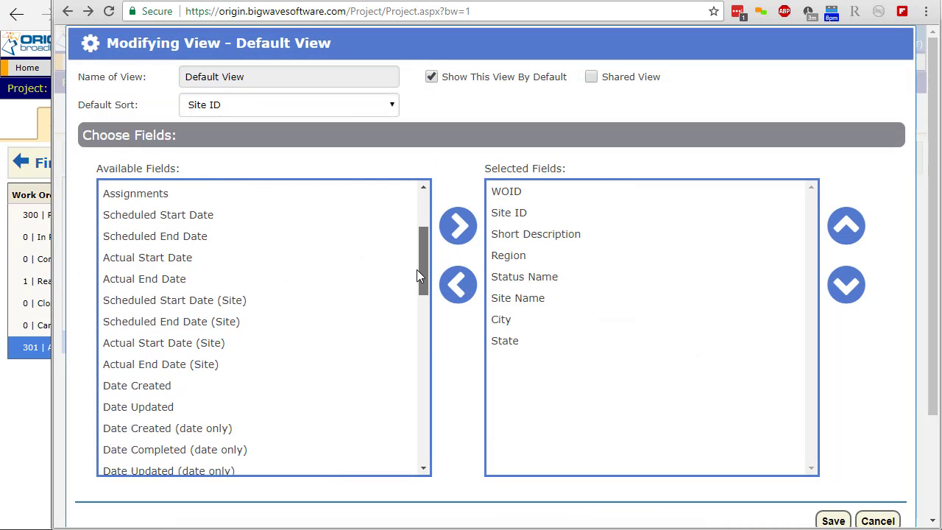
left_click(408, 309)
left_click(453, 232)
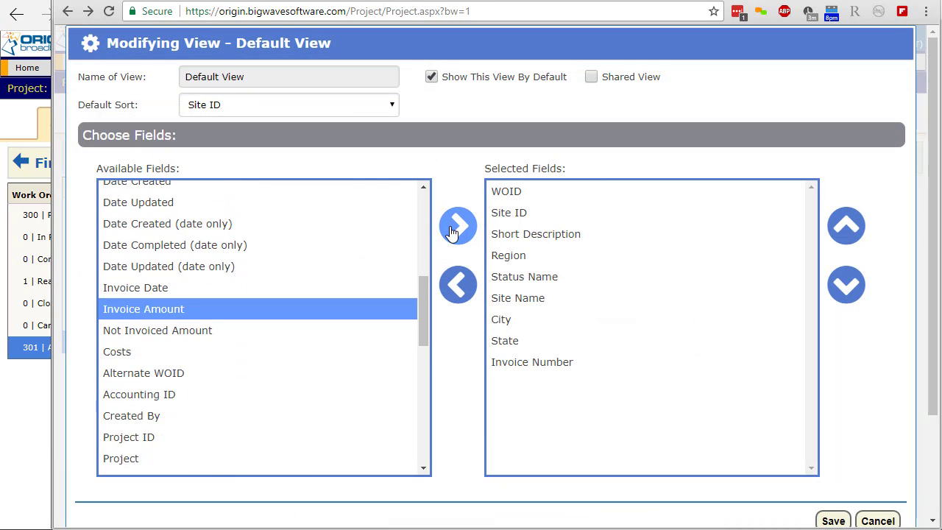
left_click(834, 520)
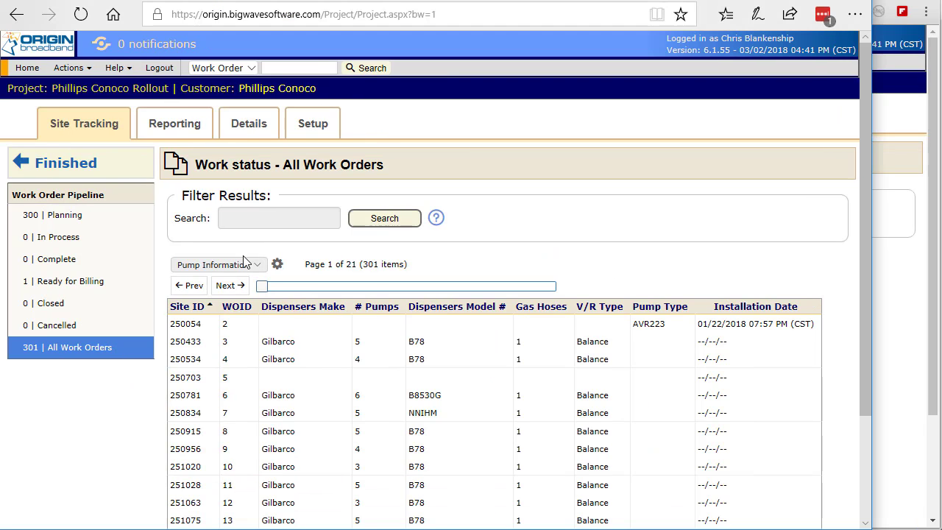
Step: Switch to the second user's Edge window, add the PO Number field to the work order Default View and save it
left_click(242, 263)
left_click(228, 254)
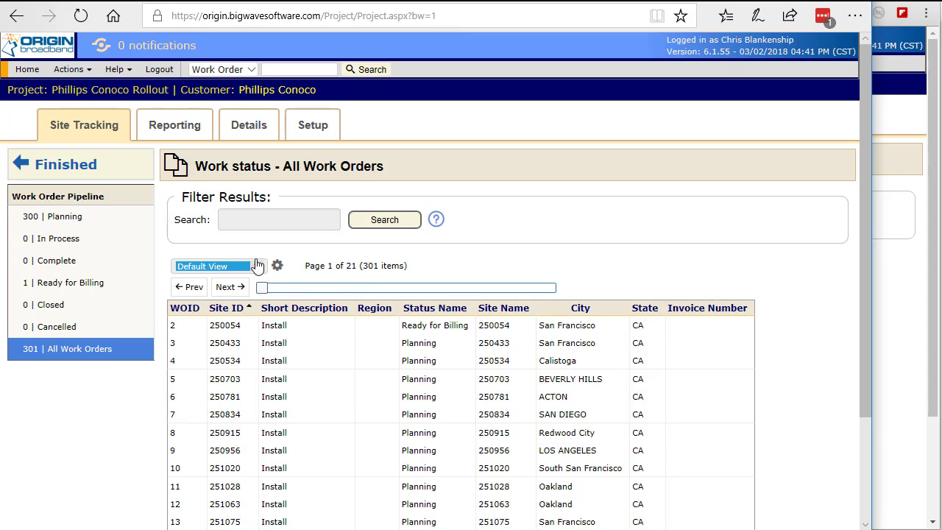
left_click(277, 264)
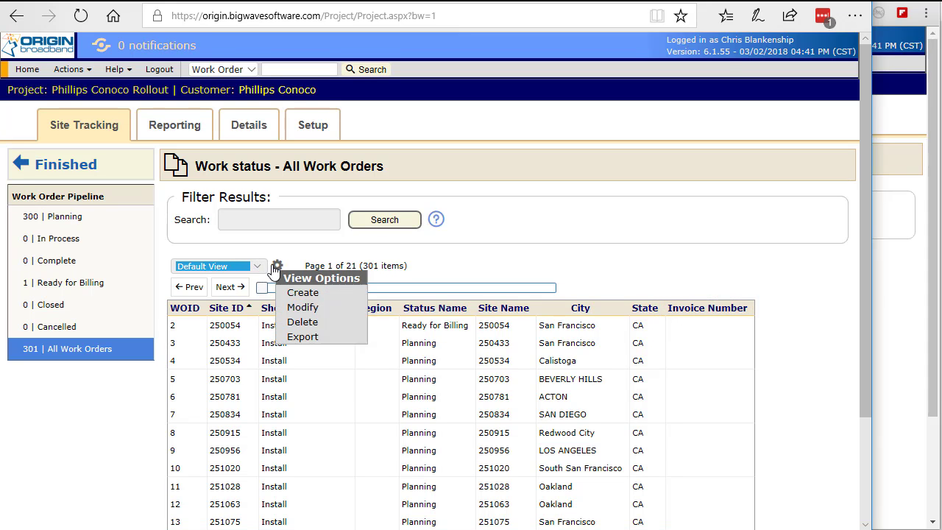
left_click(301, 309)
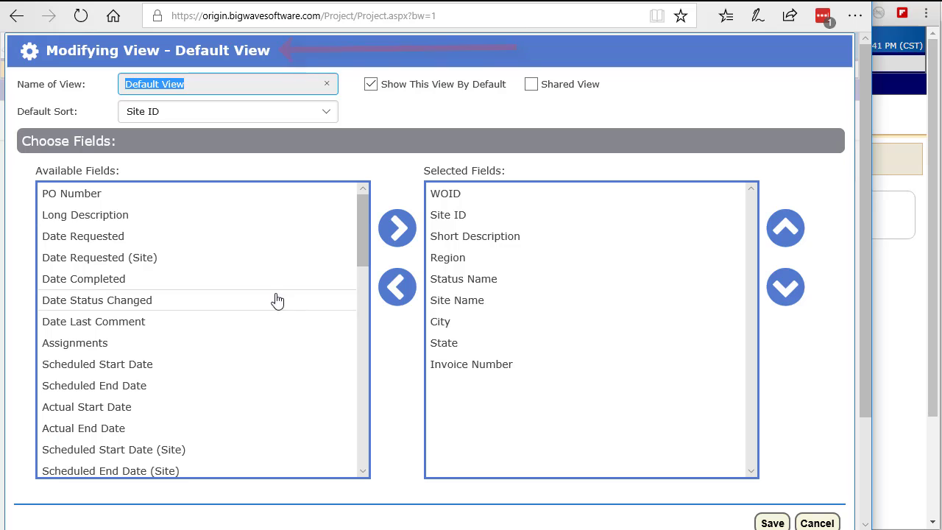
left_click(248, 195)
left_click(398, 226)
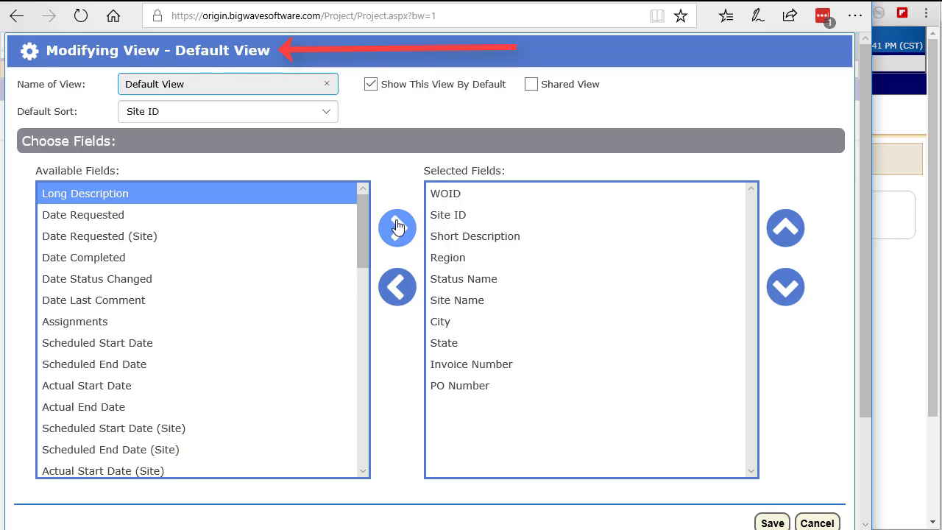
left_click(770, 524)
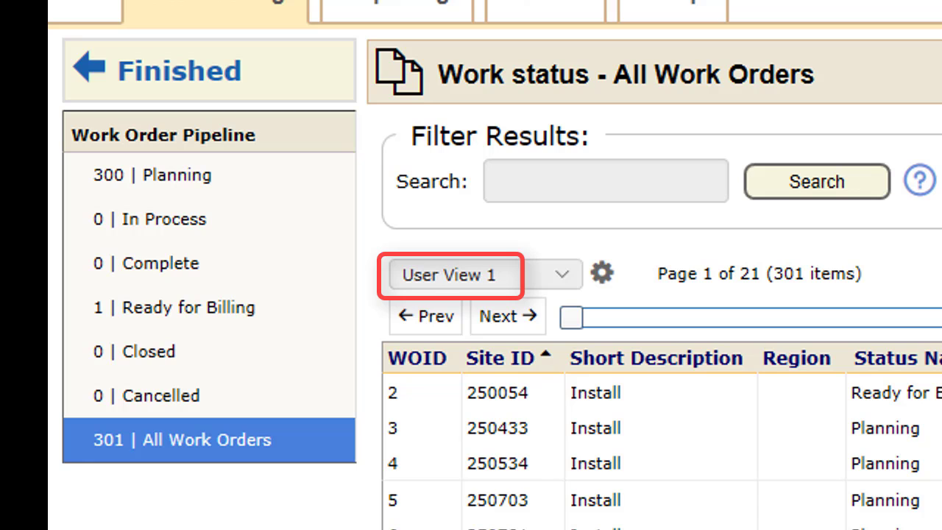
Step: Delete the User View 1 custom view from the work order grid and confirm the deletion
left_click(601, 276)
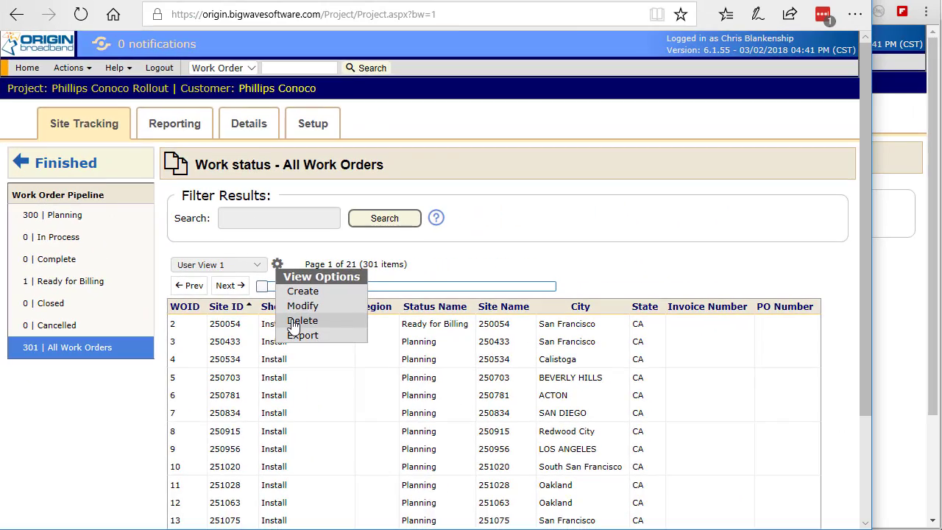
left_click(648, 385)
left_click(336, 326)
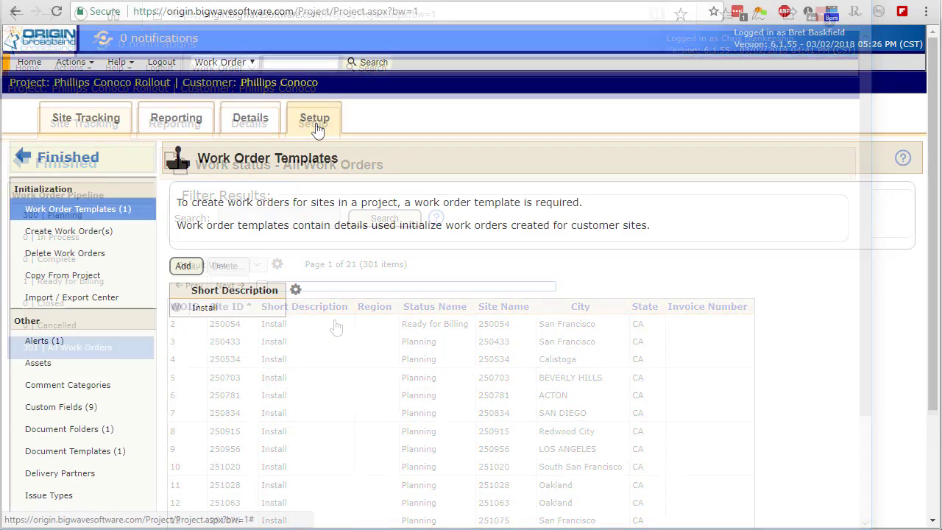
Step: Switch to the Chrome window, show the project's alerts in Setup and open the Assignment alert
left_click(134, 341)
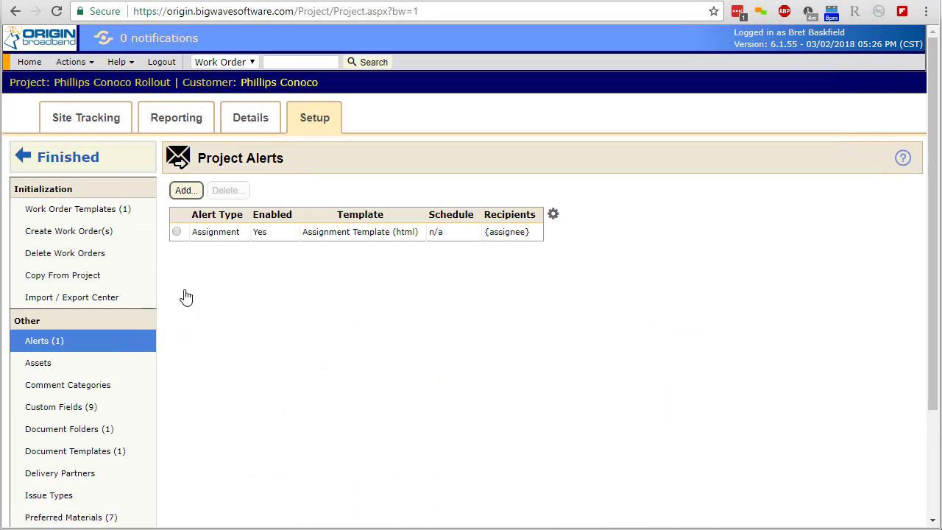
double_click(252, 234)
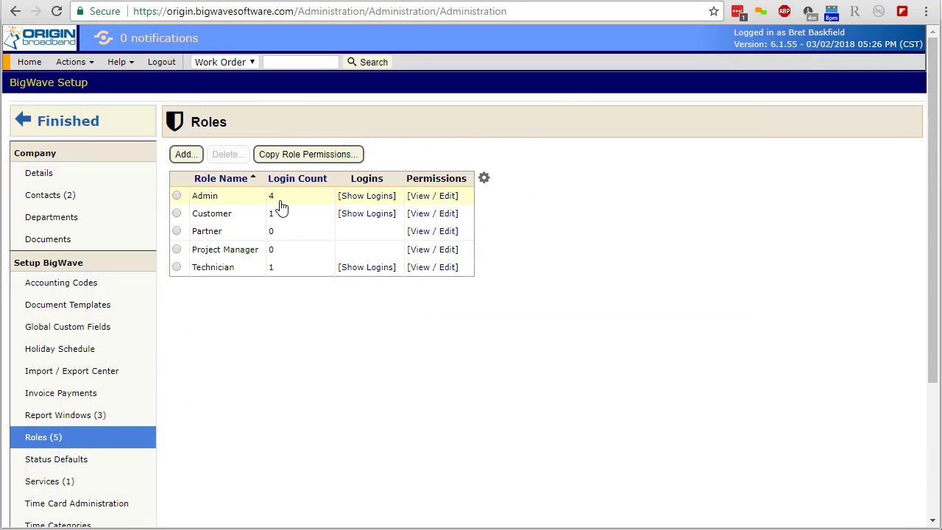
Step: In the BigWave Setup roles list, inspect the Admin role's edit form, assigned logins and permissions without changing anything
double_click(280, 204)
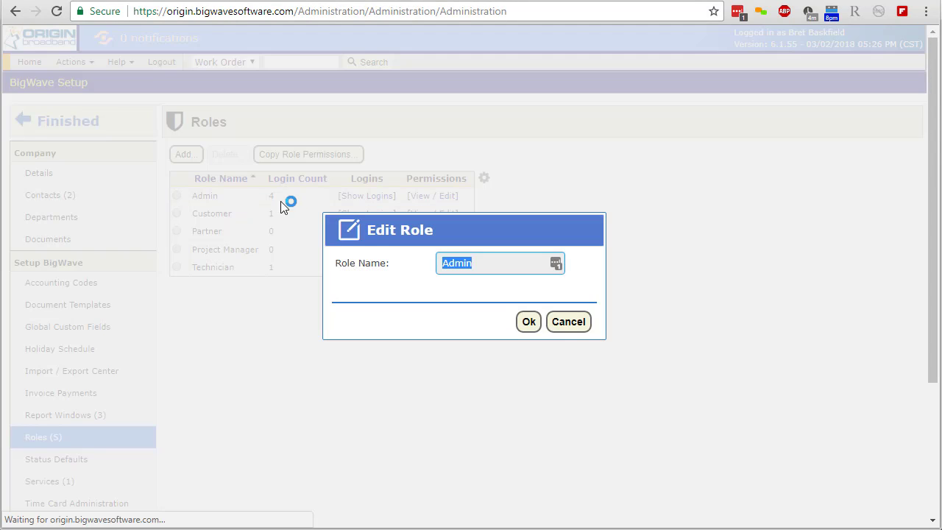
left_click(568, 323)
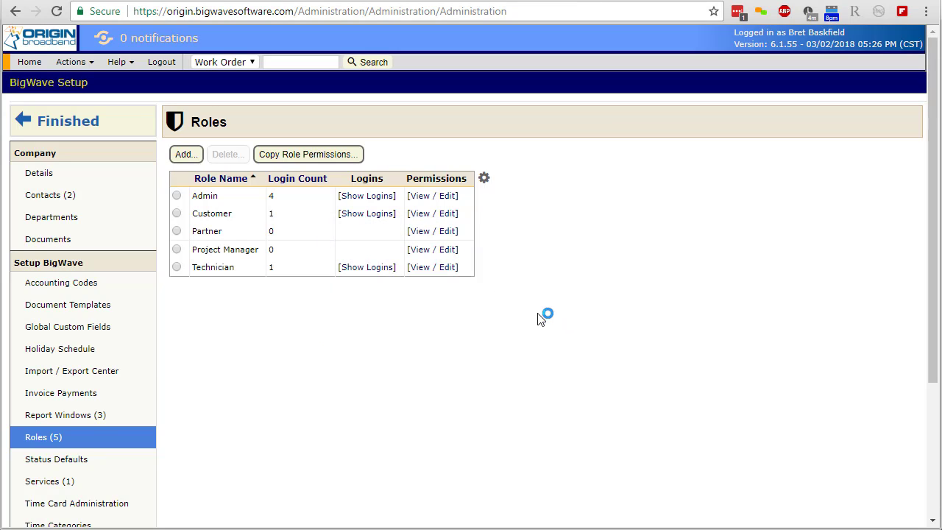
left_click(368, 196)
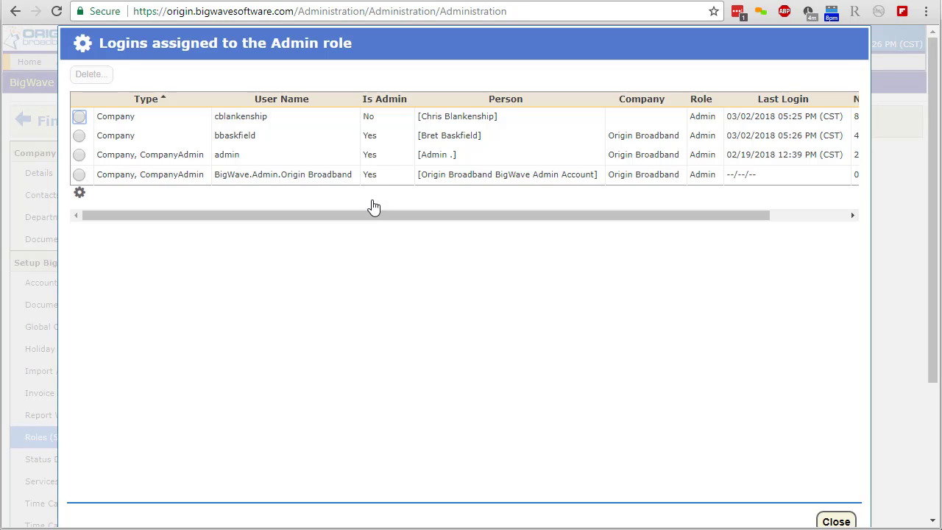
left_click(824, 523)
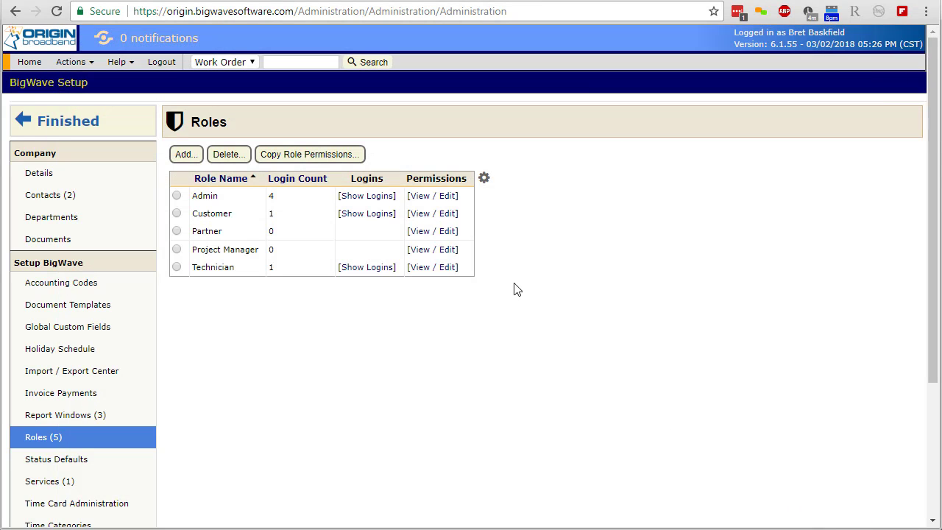
left_click(432, 195)
left_click(758, 480)
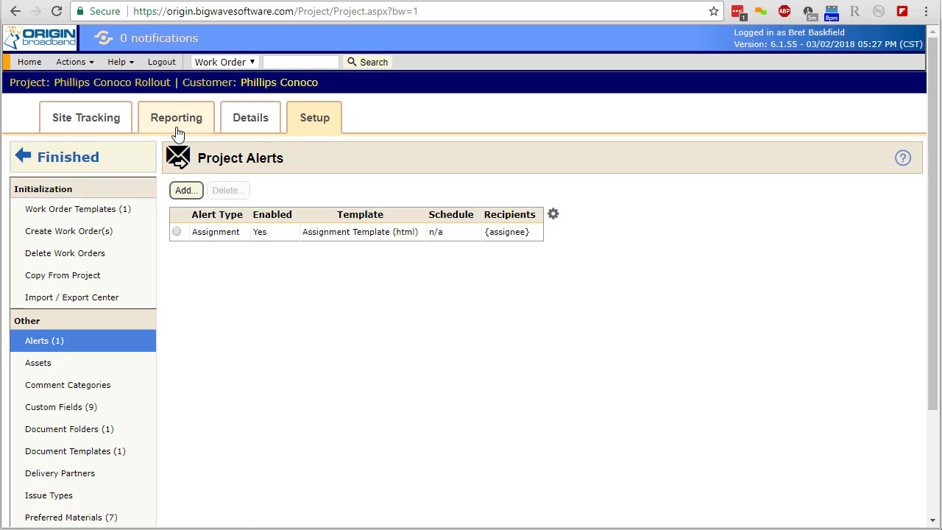
Step: In the project's Document Uploads report, enable Customer, Partner and Technician access for Assignment Template.pdf
left_click(177, 130)
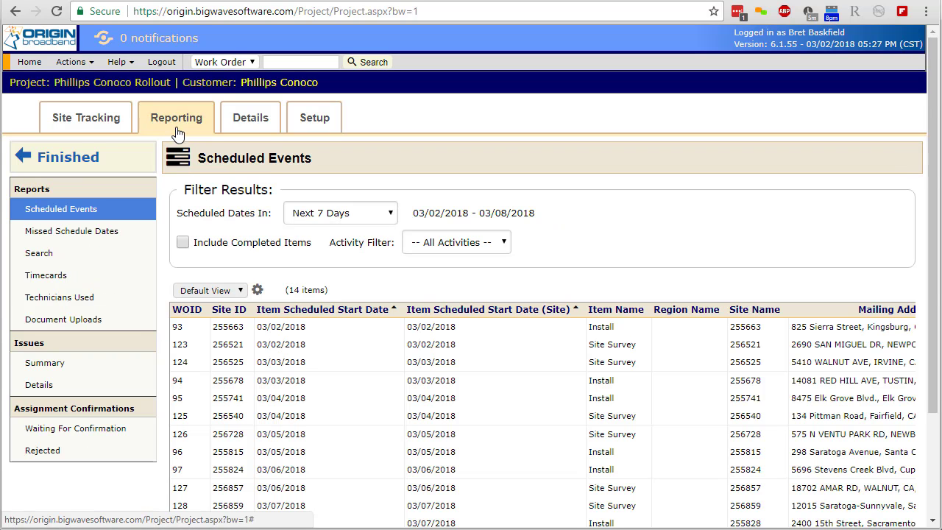
left_click(128, 334)
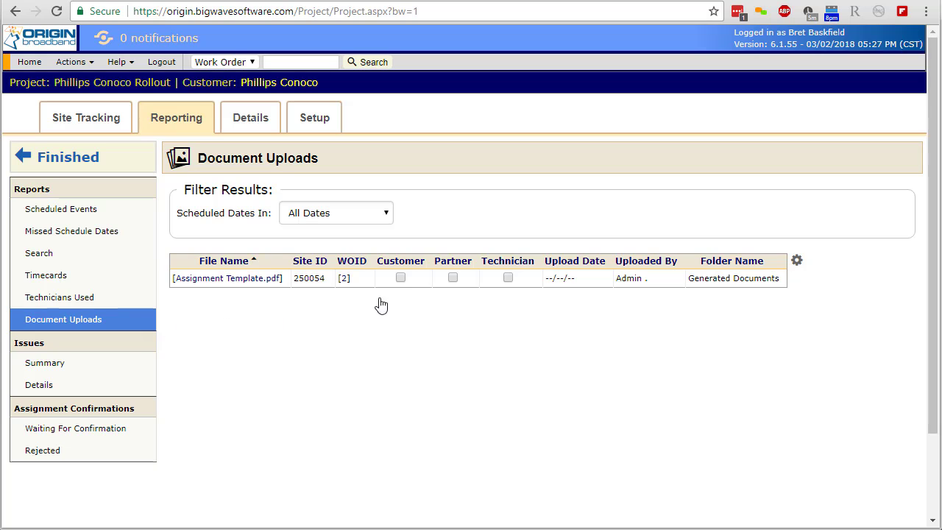
left_click(400, 279)
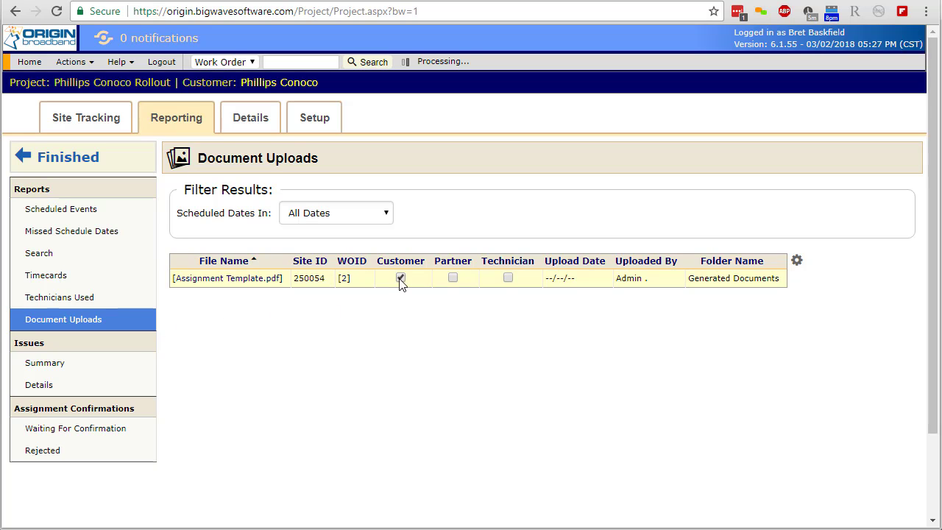
left_click(454, 279)
left_click(507, 279)
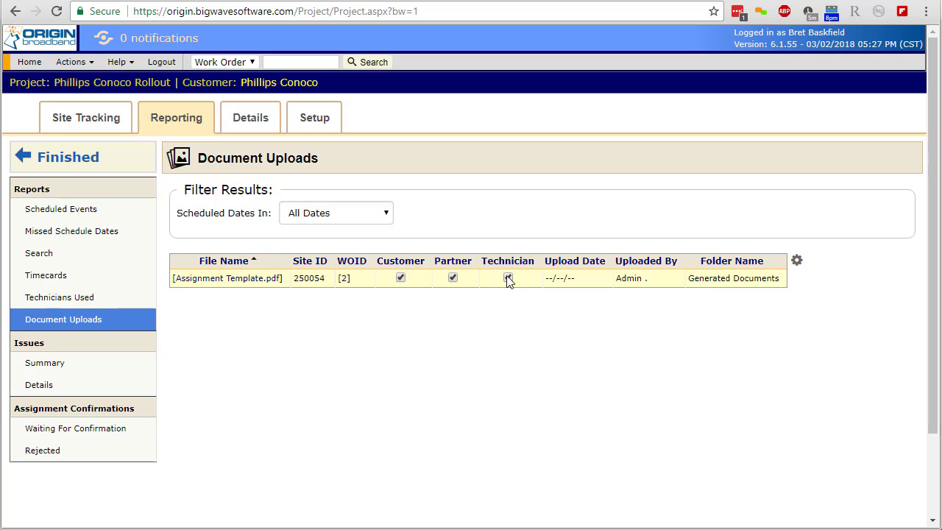